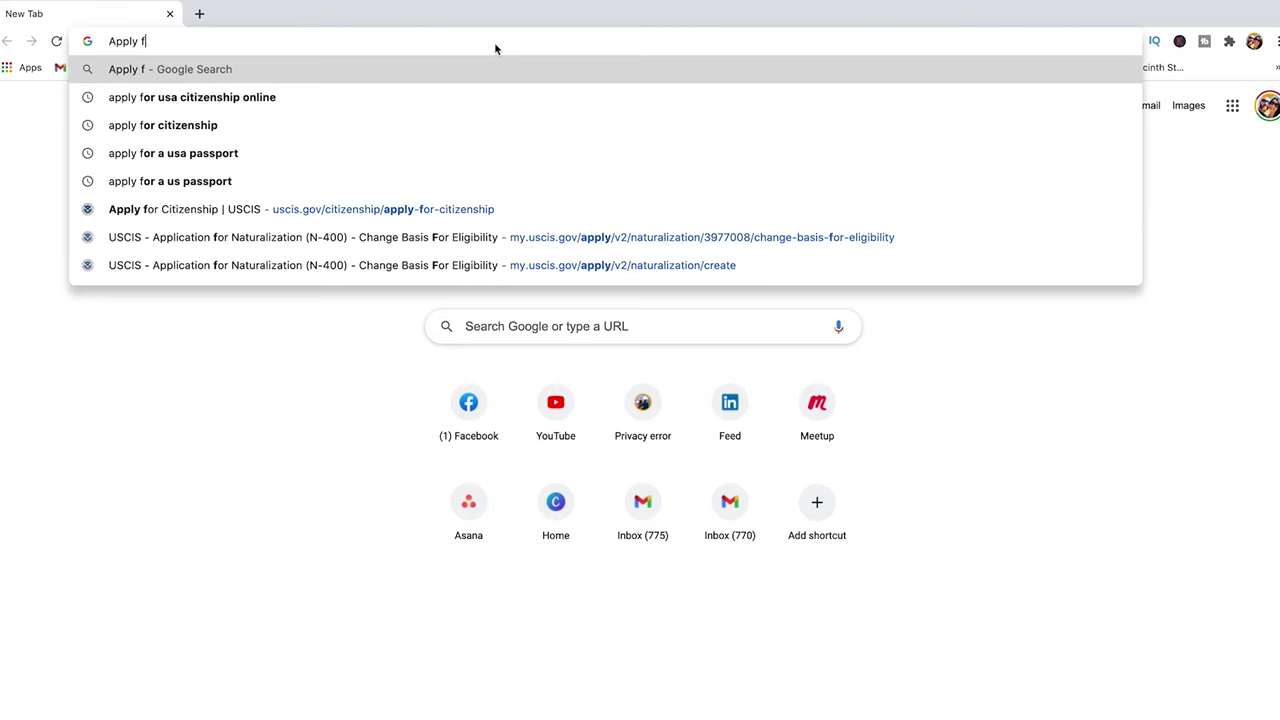
Step: Search Google for 'apply for usa citizenship online' and open the official USCIS Apply for Citizenship result
{"action": "type", "text": "tizenship"}
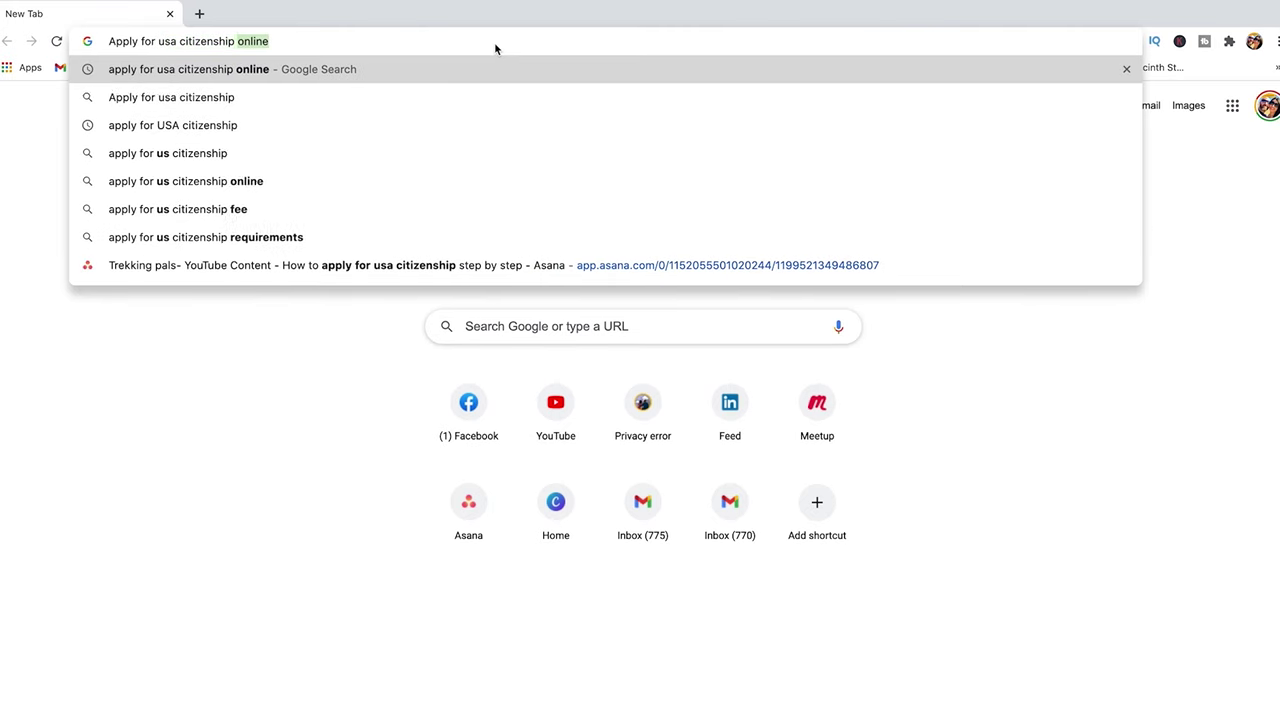
{"action": "key", "text": "Return"}
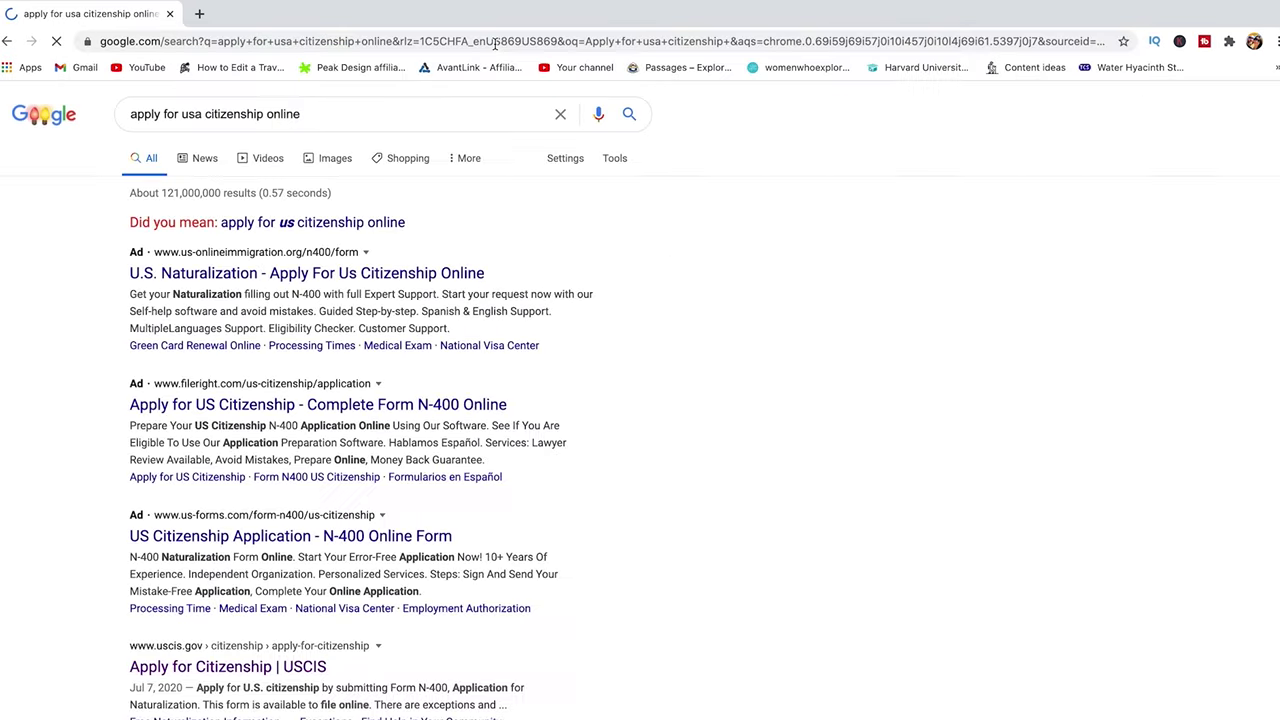
{"action": "scroll", "coordinate": [733, 415], "scroll_direction": "down", "scroll_amount": 3}
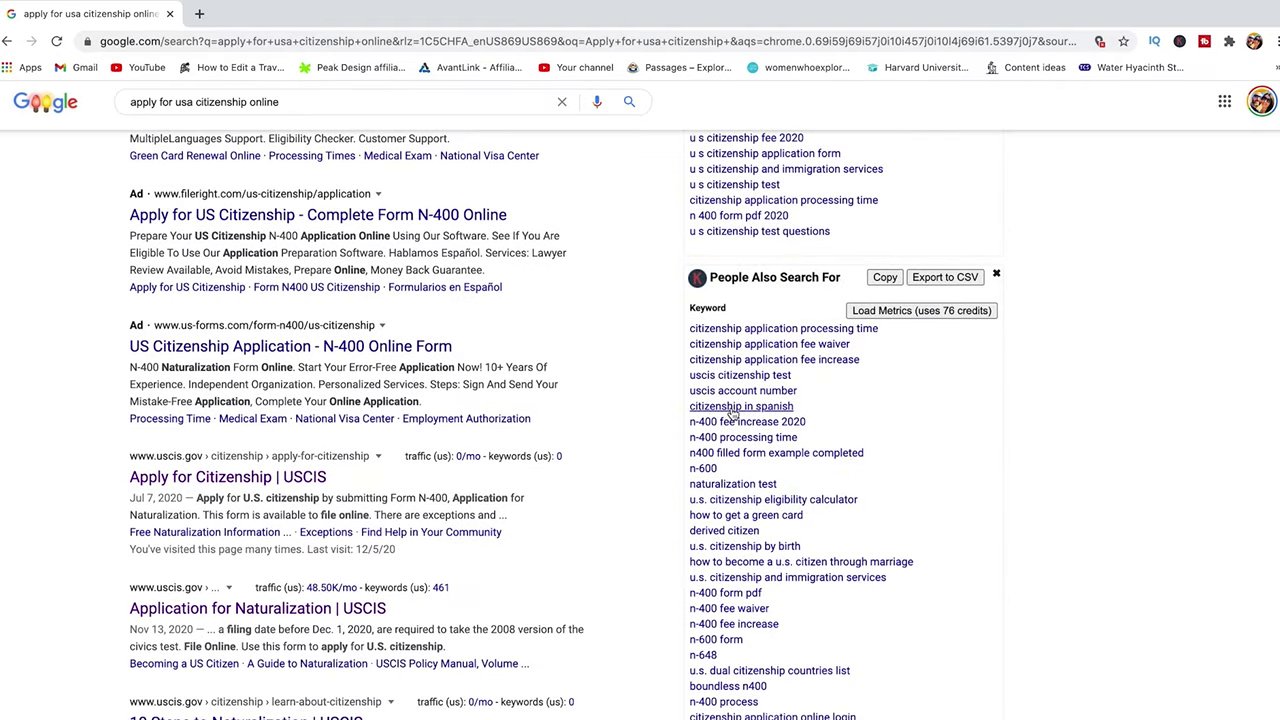
{"action": "scroll", "coordinate": [720, 410], "scroll_direction": "down", "scroll_amount": 1}
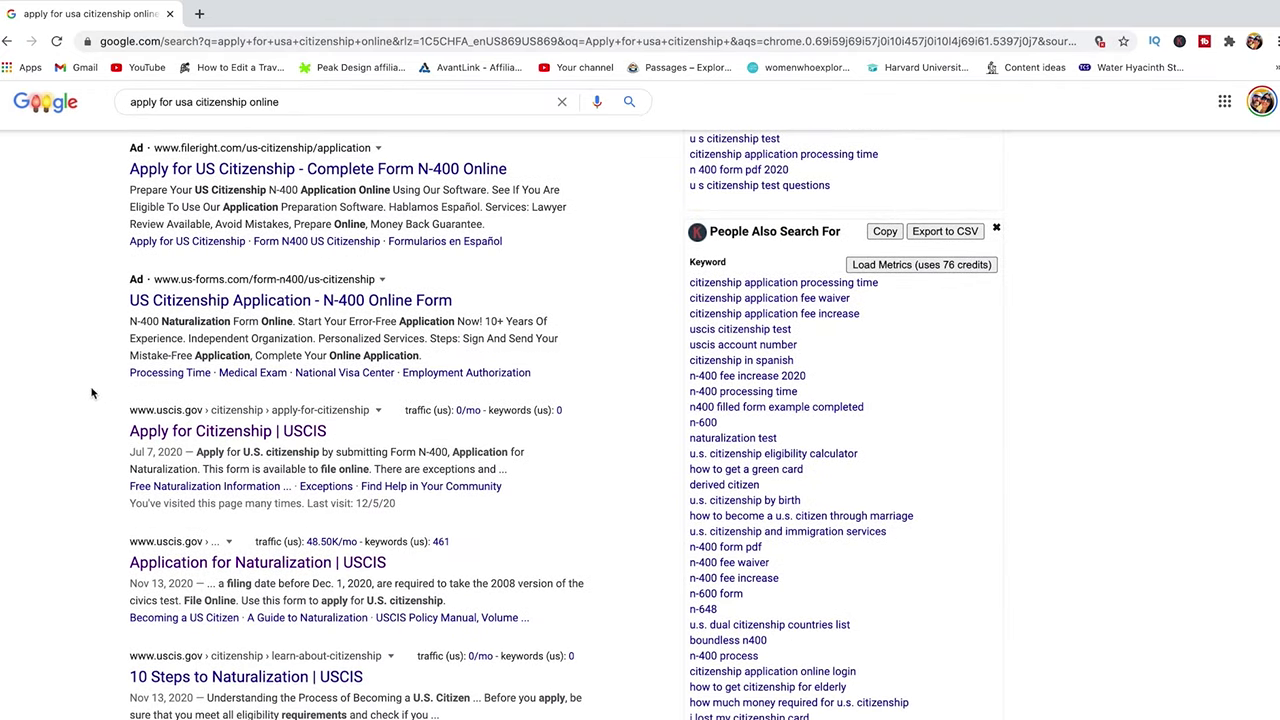
{"action": "left_click", "coordinate": [195, 438]}
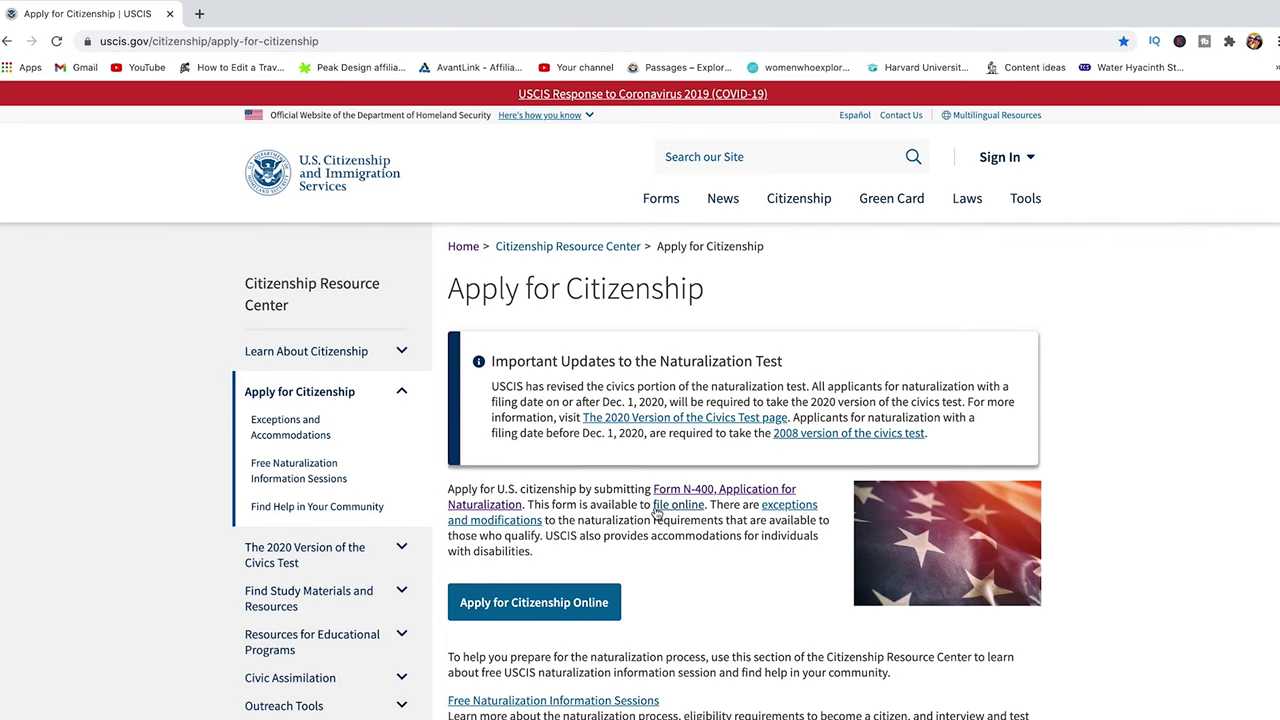
Step: Start the online citizenship application, reaching the myUSCIS Sign Up page, and select the entered email address
{"action": "scroll", "coordinate": [657, 511], "scroll_direction": "down", "scroll_amount": 1}
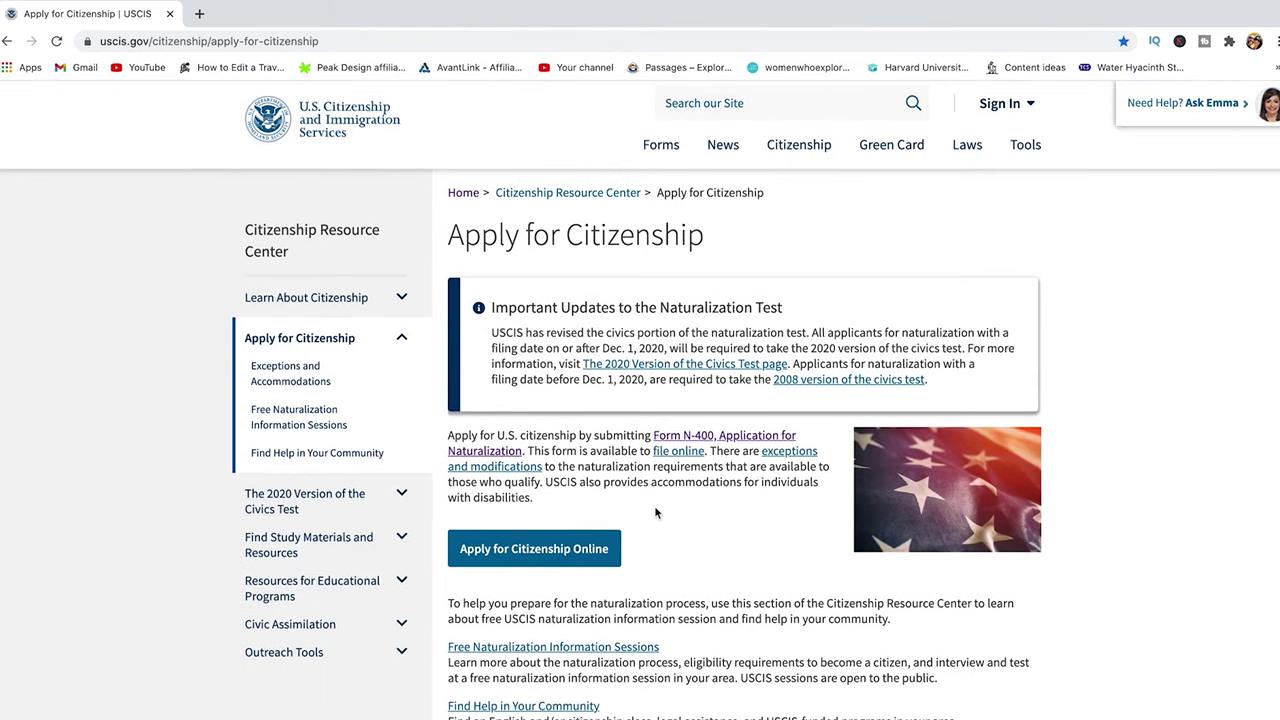
{"action": "scroll", "coordinate": [654, 505], "scroll_direction": "down", "scroll_amount": 3}
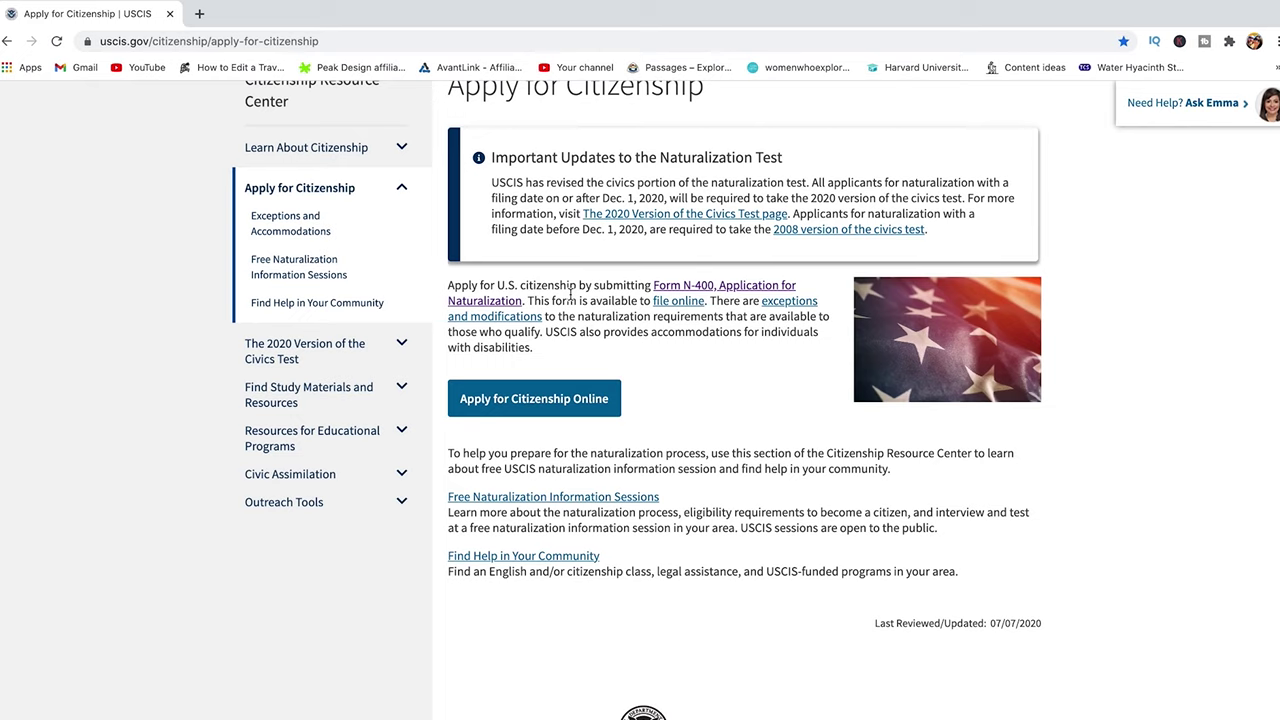
{"action": "left_click", "coordinate": [484, 410]}
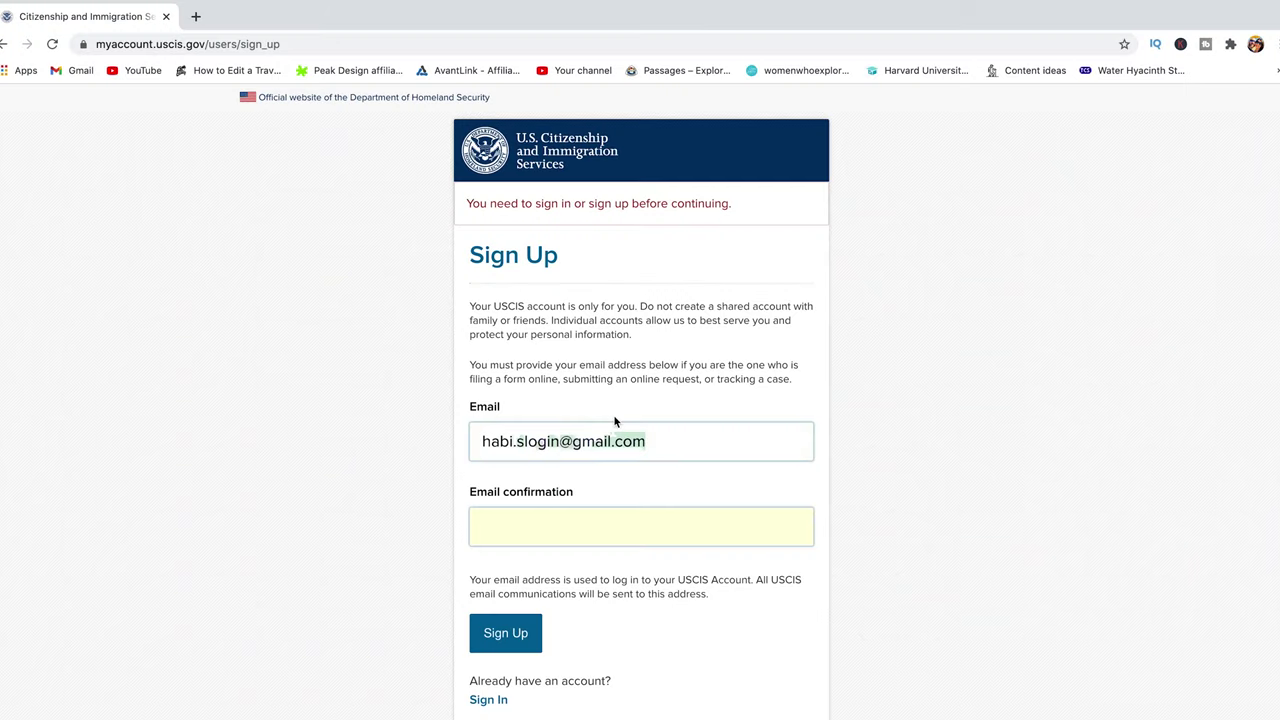
{"action": "triple_click", "coordinate": [613, 430]}
Step: Copy the email address into Email confirmation and submit the sign-up form
{"action": "key", "text": "ctrl+c"}
{"action": "left_click", "coordinate": [588, 526]}
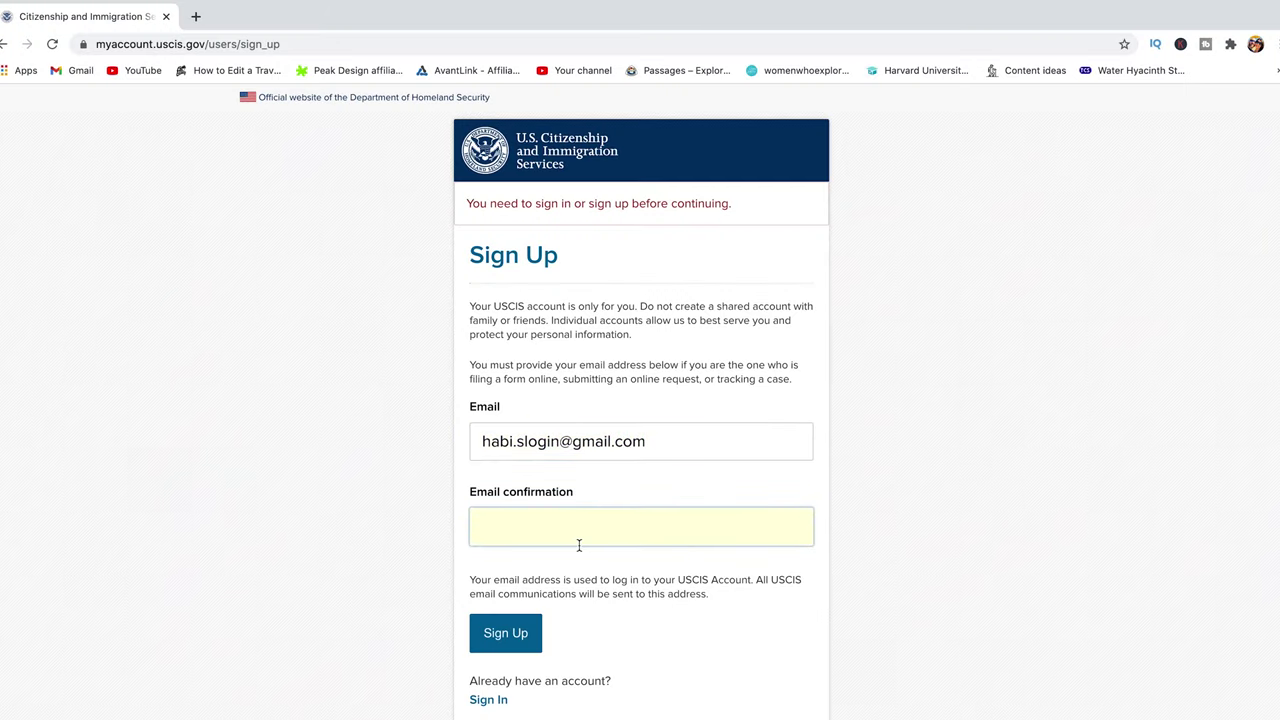
{"action": "key", "text": "ctrl+v"}
{"action": "left_click", "coordinate": [503, 648]}
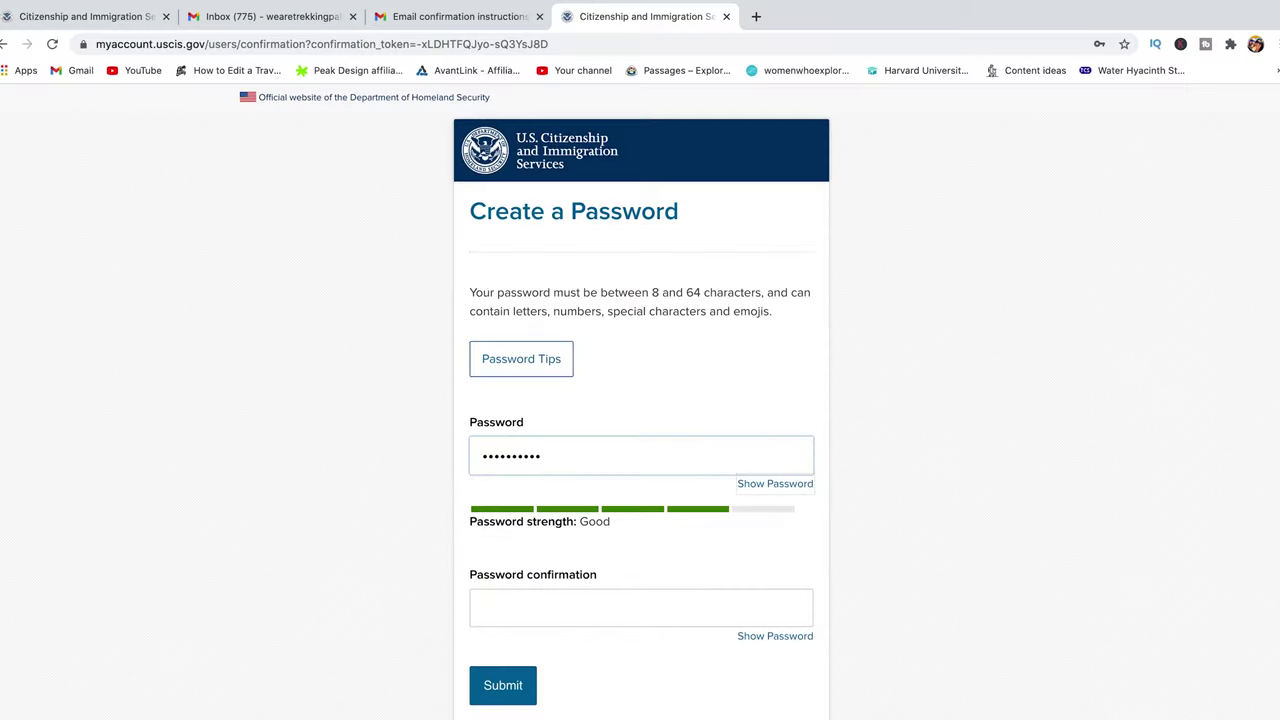
Step: Set and confirm the new account password and submit it
{"action": "left_click", "coordinate": [560, 618]}
{"action": "type", "text": "a"}
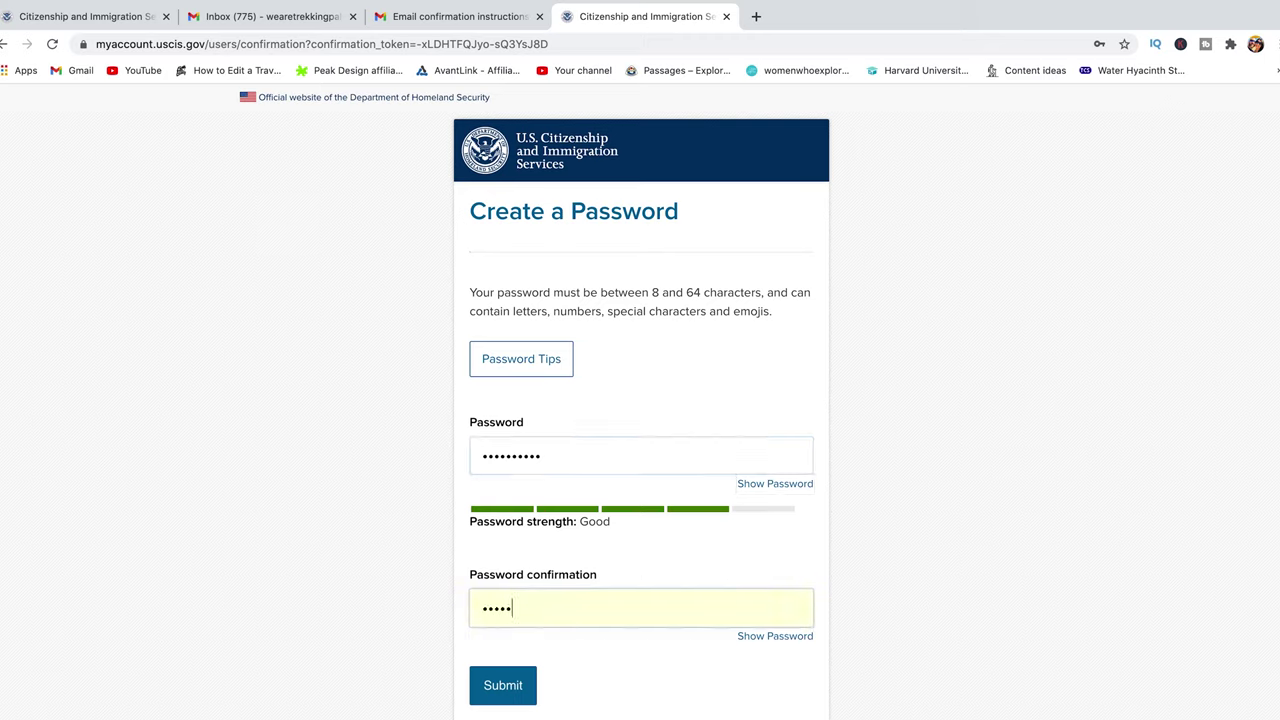
{"action": "left_click", "coordinate": [500, 692]}
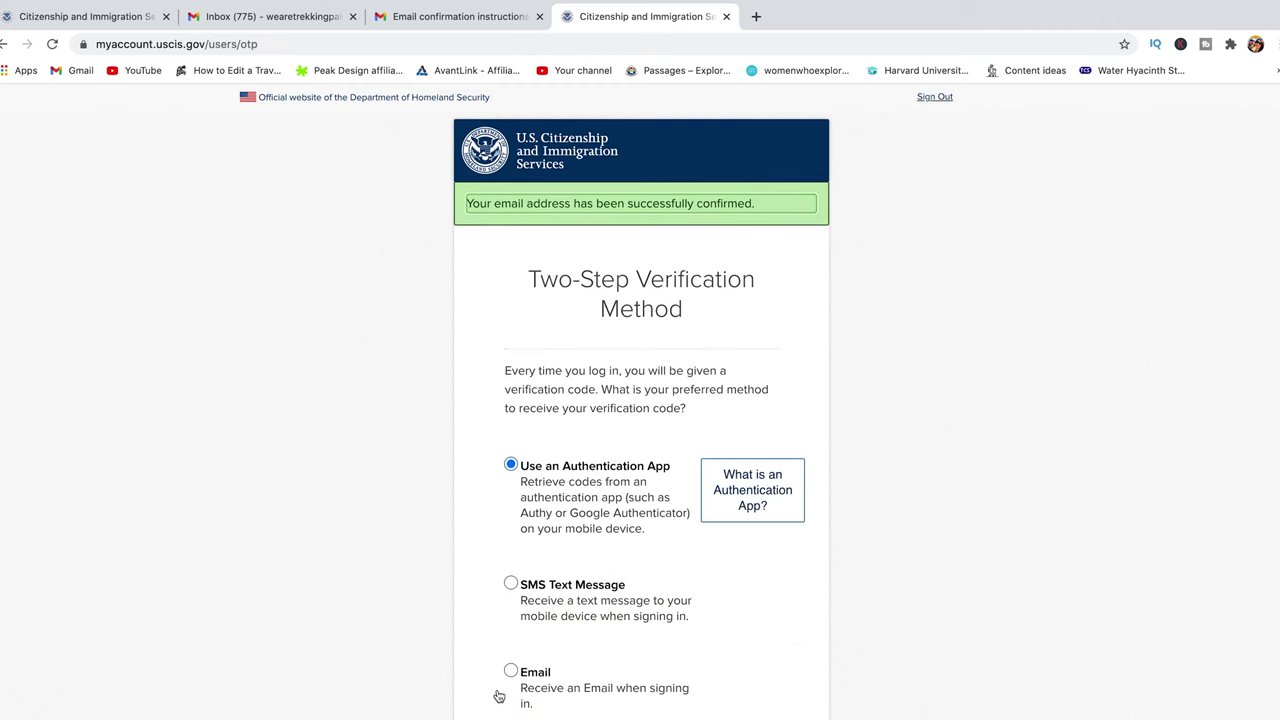
Step: Choose Email as the two-step verification method and confirm it
{"action": "scroll", "coordinate": [741, 597], "scroll_direction": "down", "scroll_amount": 2}
{"action": "left_click", "coordinate": [617, 611]}
{"action": "left_click", "coordinate": [541, 684]}
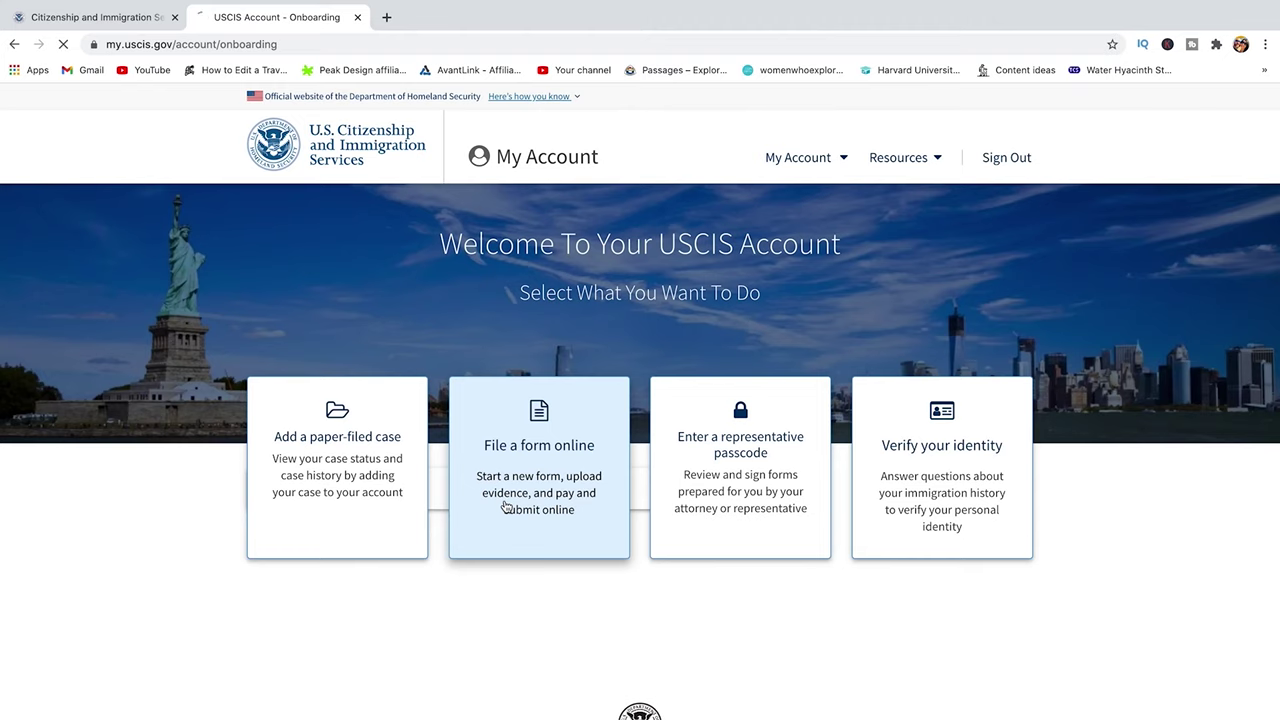
Step: File the Application for Naturalization (N-400) online and begin its eligibility questions
{"action": "left_click", "coordinate": [508, 589]}
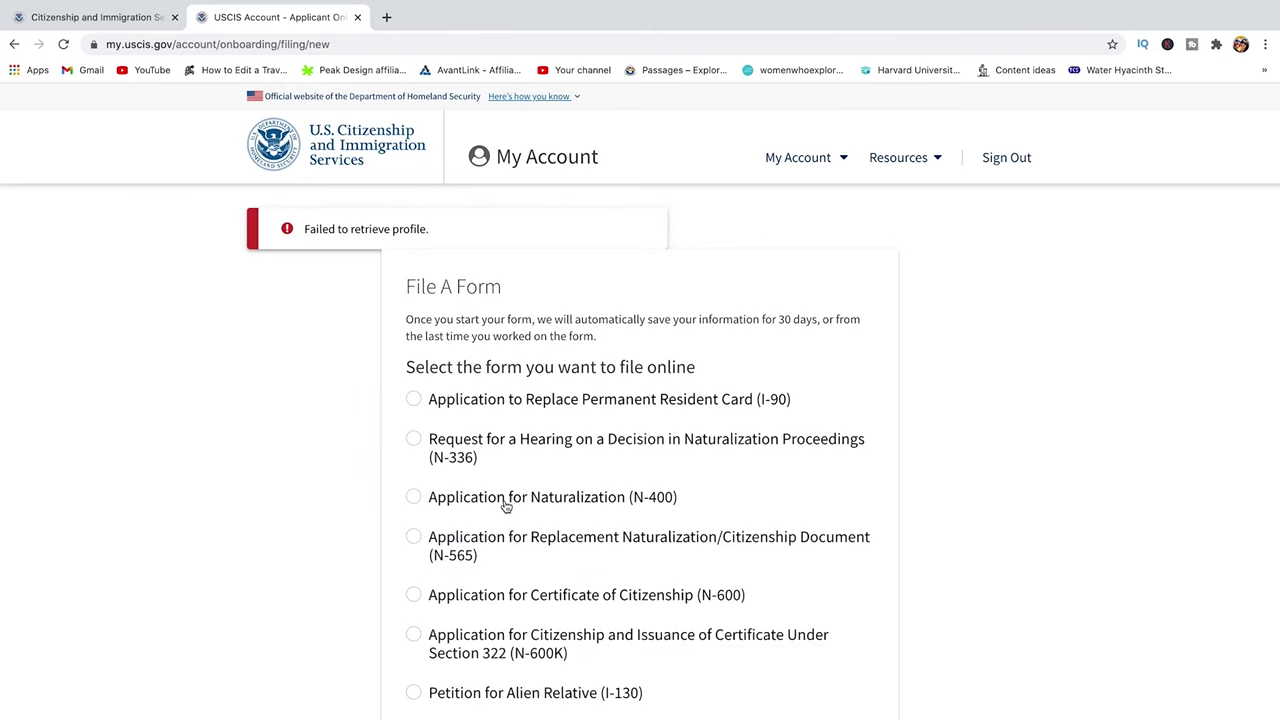
{"action": "scroll", "coordinate": [505, 508], "scroll_direction": "down", "scroll_amount": 3}
{"action": "scroll", "coordinate": [515, 470], "scroll_direction": "up", "scroll_amount": 3}
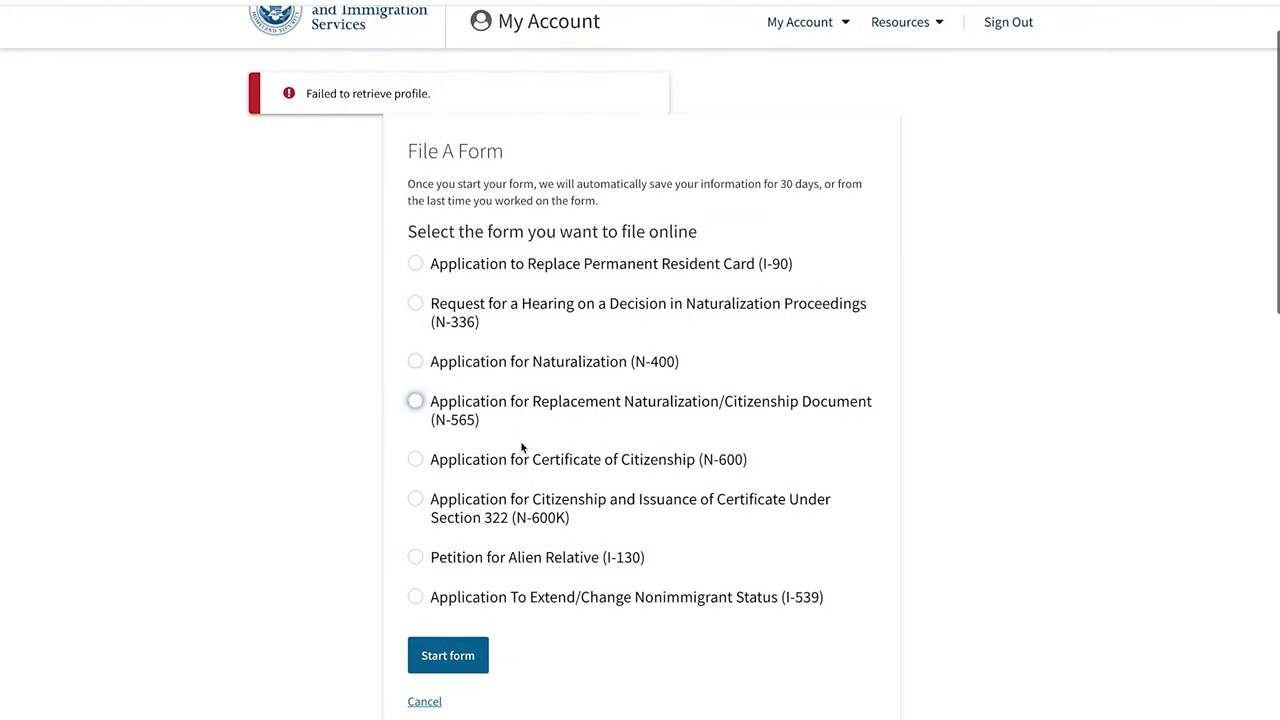
{"action": "left_click", "coordinate": [439, 503]}
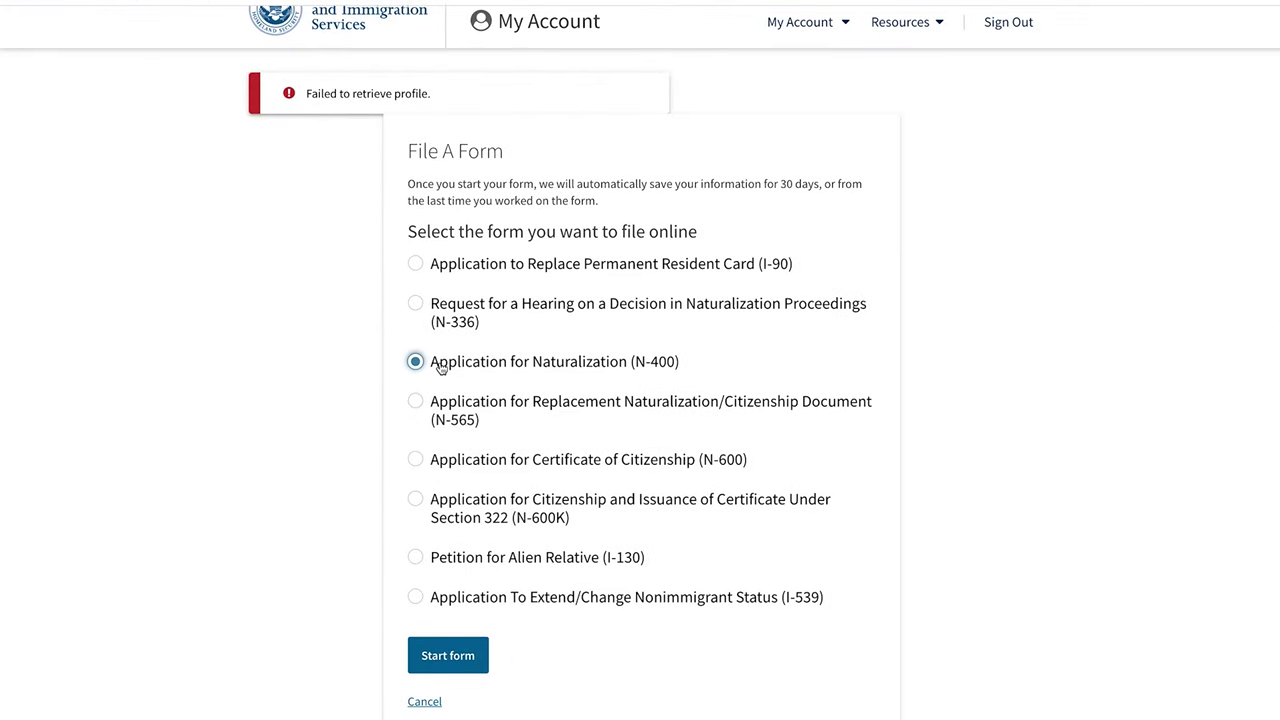
{"action": "left_click", "coordinate": [447, 660]}
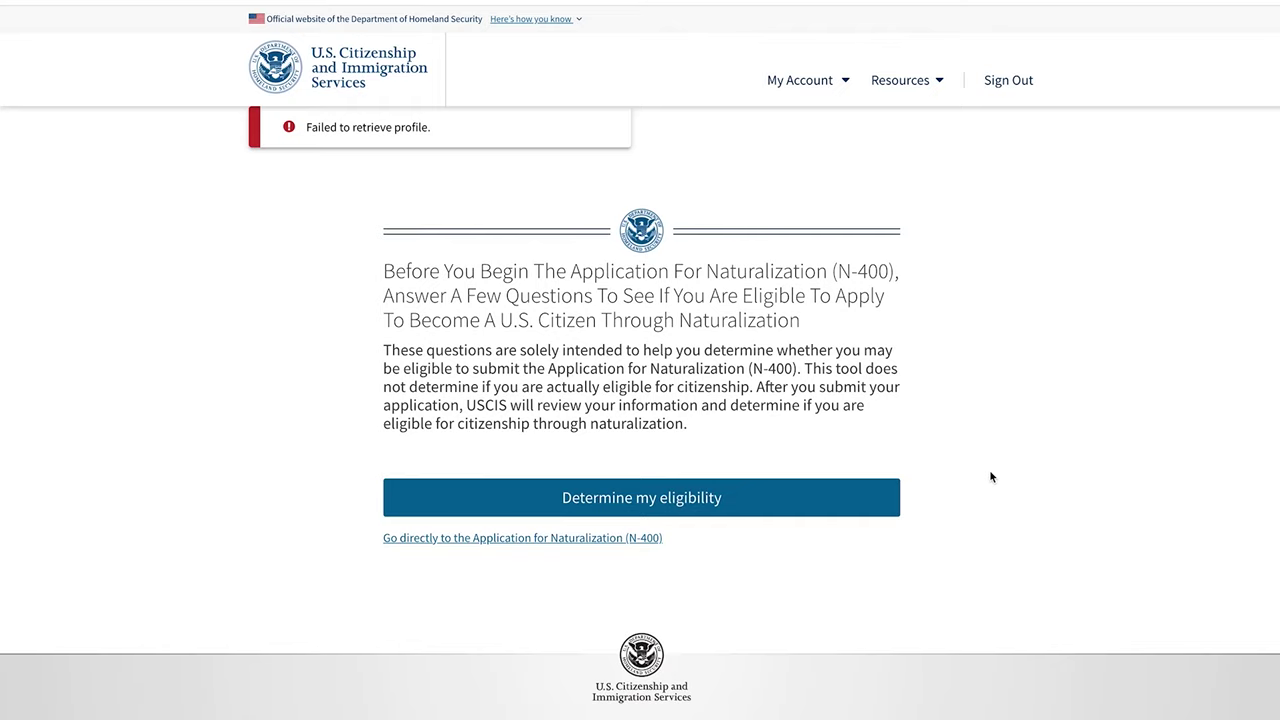
{"action": "left_click", "coordinate": [769, 509]}
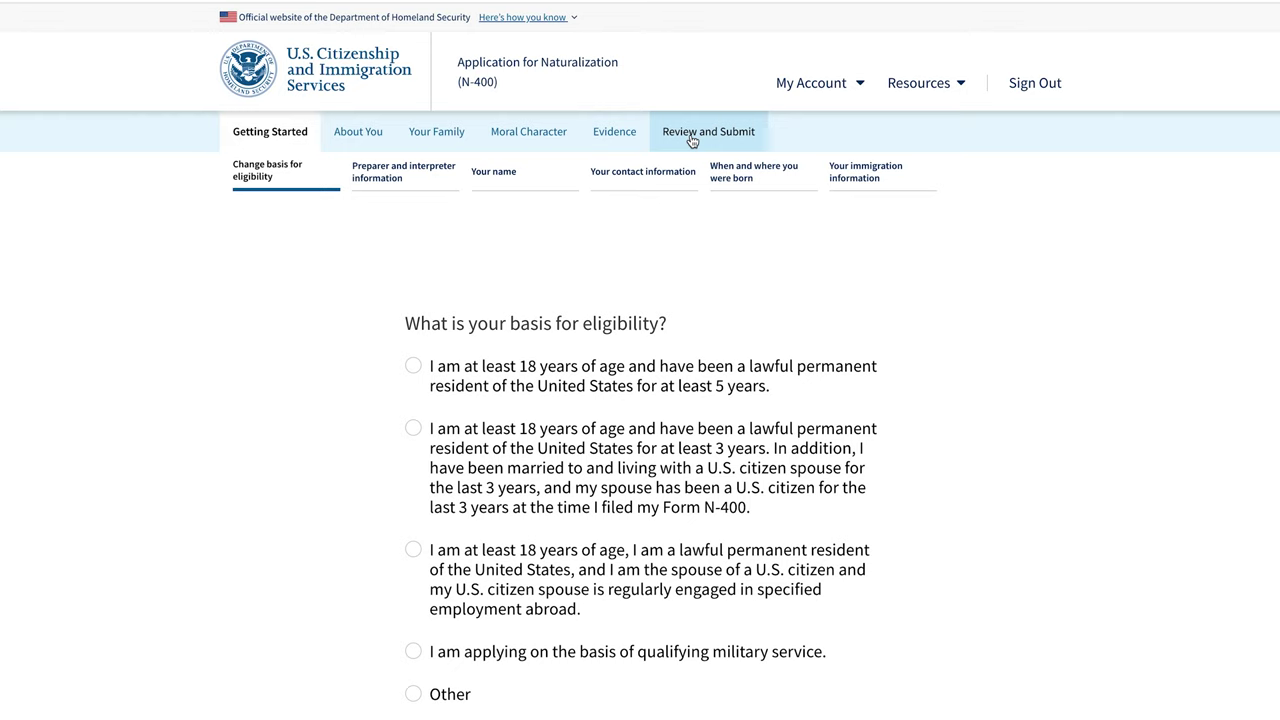
Step: Select the five-year lawful permanent resident eligibility basis and save it
{"action": "scroll", "coordinate": [268, 394], "scroll_direction": "down", "scroll_amount": 2}
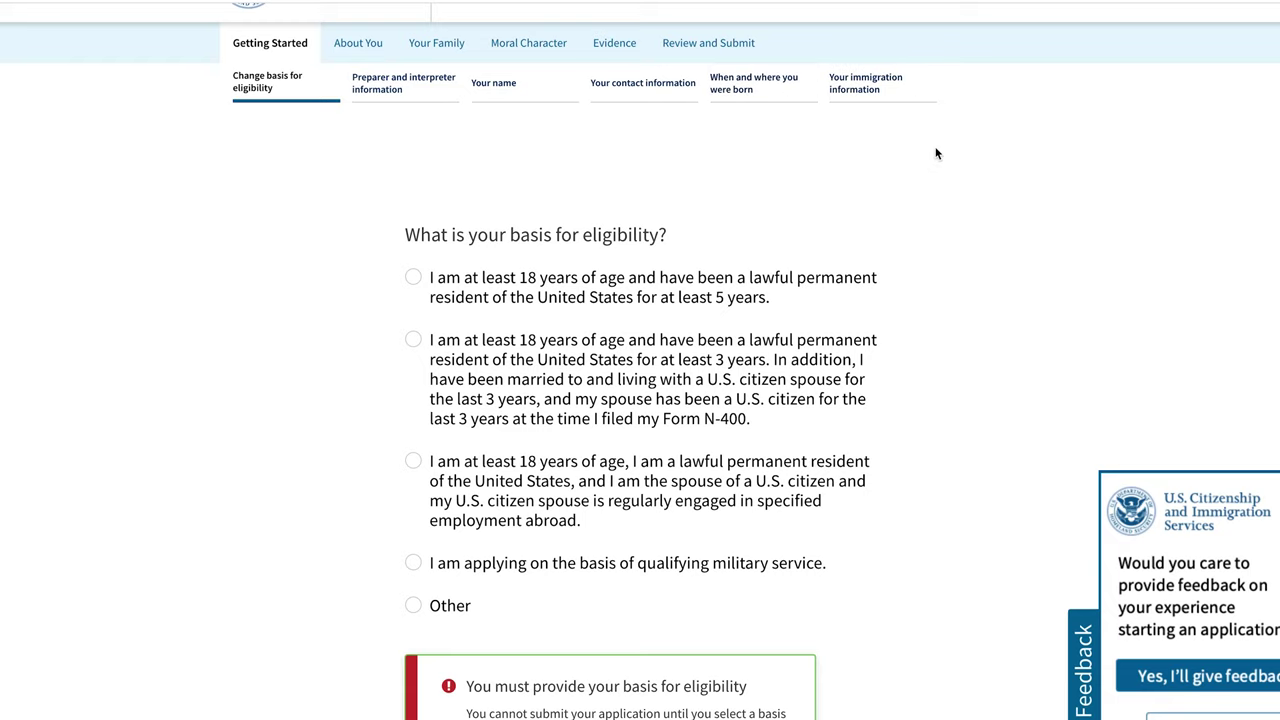
{"action": "scroll", "coordinate": [937, 153], "scroll_direction": "down", "scroll_amount": 3}
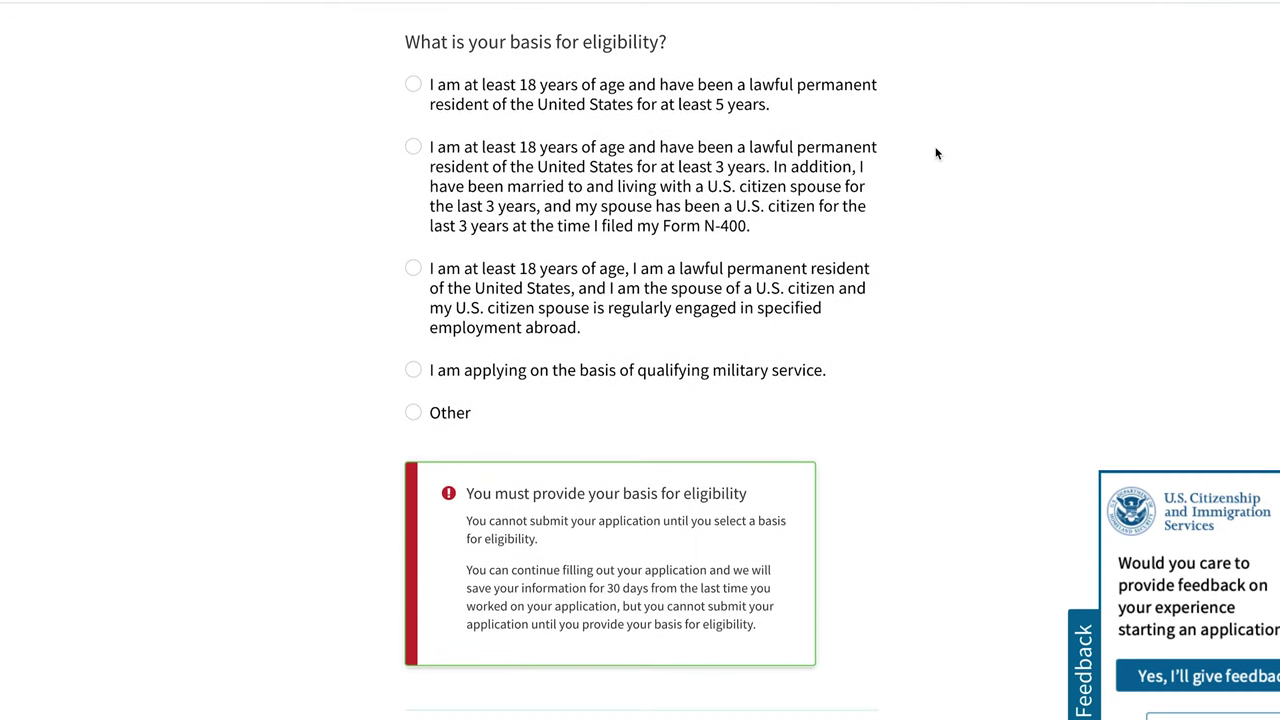
{"action": "left_click", "coordinate": [398, 90]}
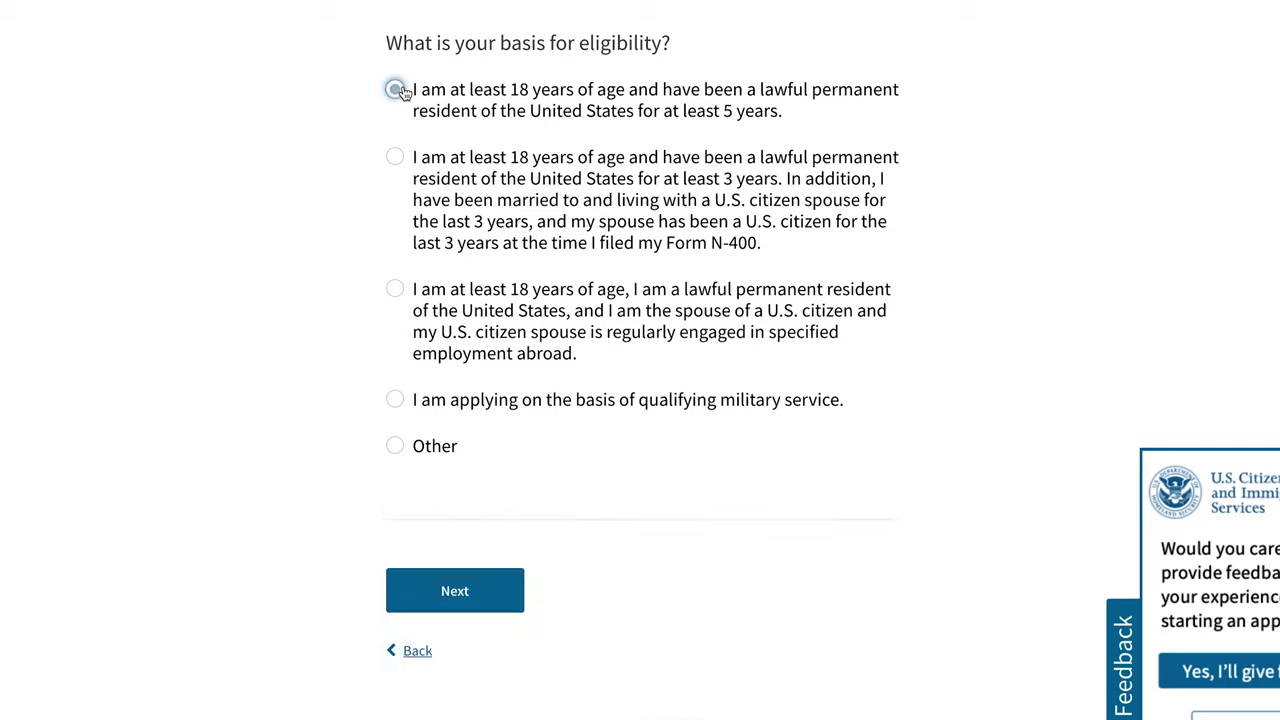
{"action": "left_click", "coordinate": [451, 589]}
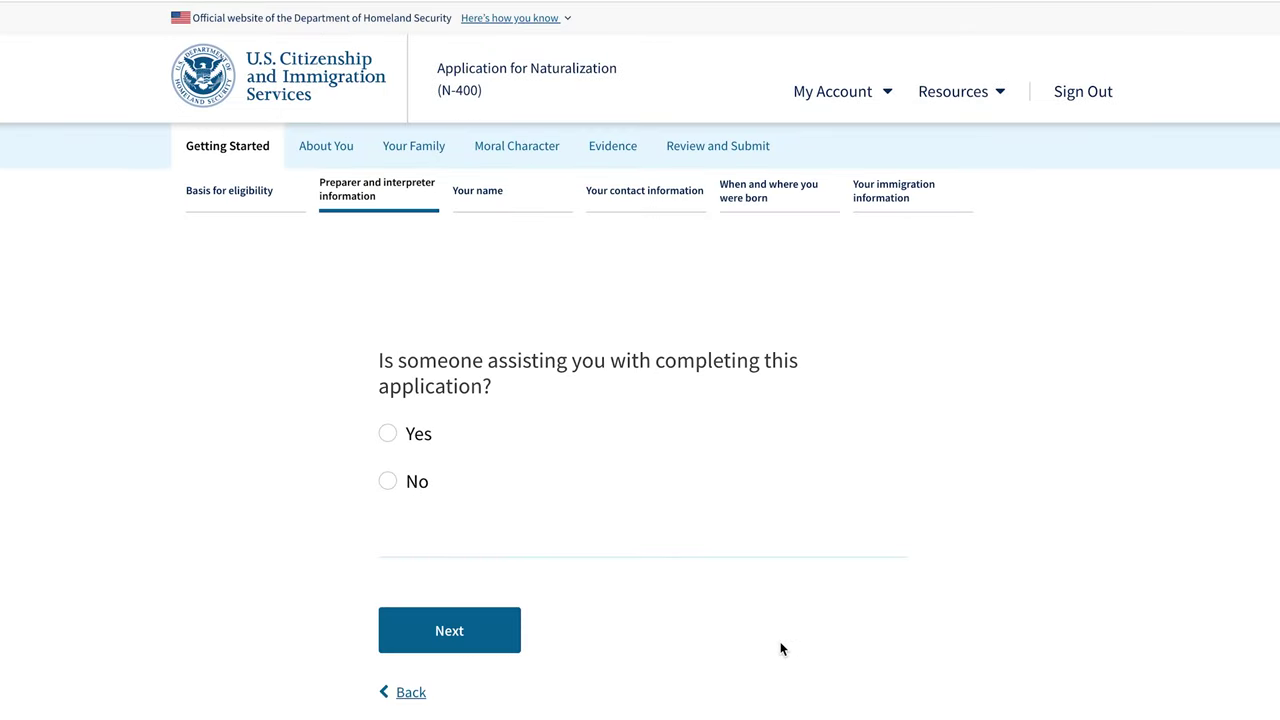
Step: Answer that no one is assisting, then enter 'test' for the given, middle and family names
{"action": "left_click", "coordinate": [404, 486]}
{"action": "left_click", "coordinate": [463, 632]}
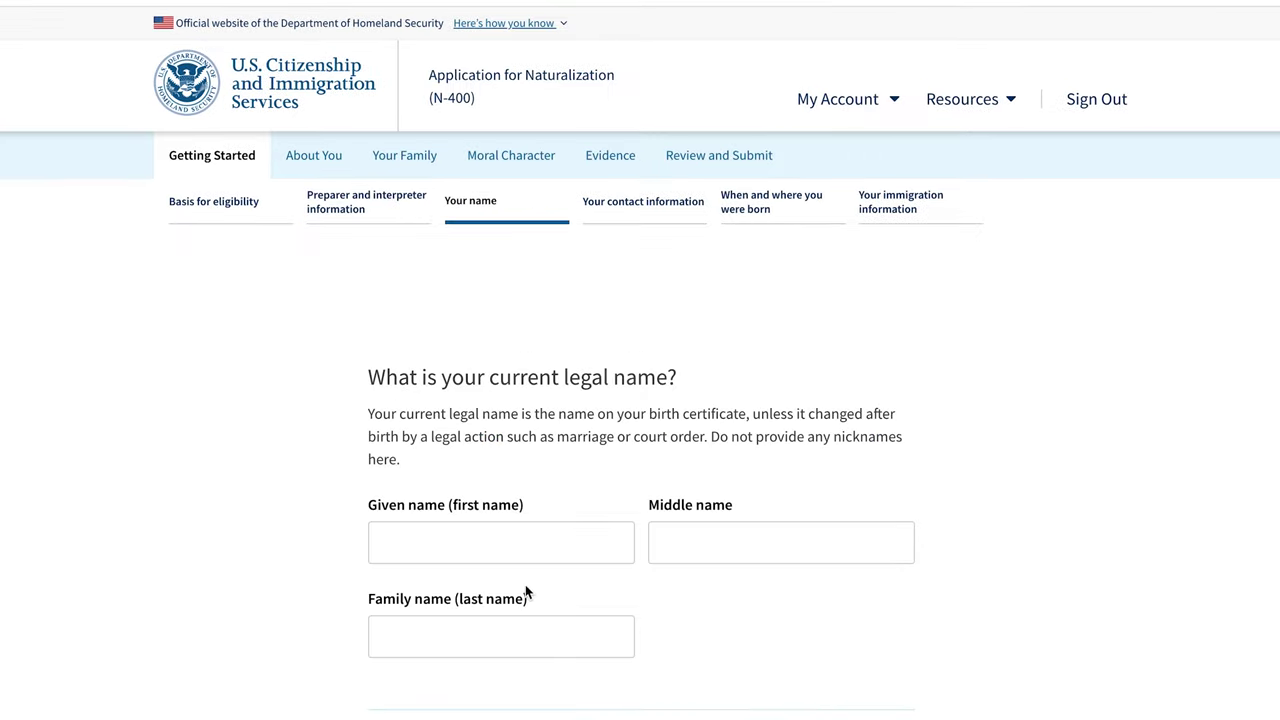
{"action": "type", "text": "st"}
{"action": "key", "text": "Tab"}
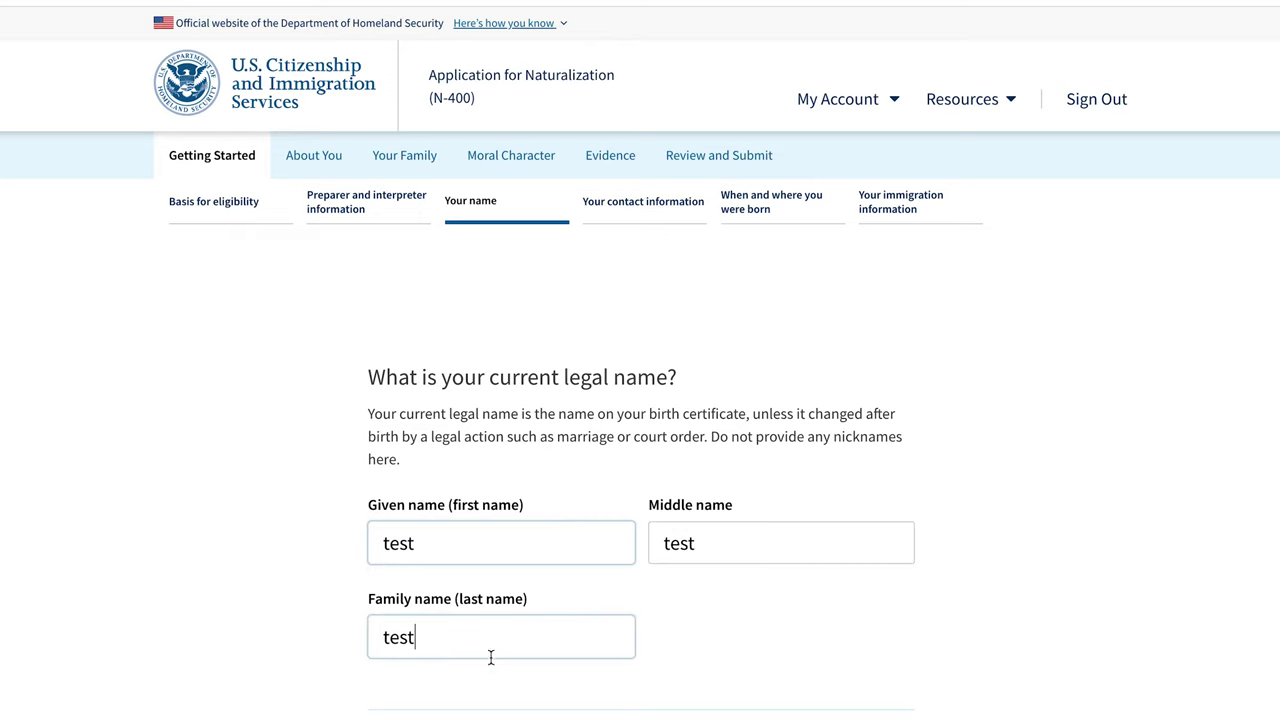
{"action": "scroll", "coordinate": [503, 647], "scroll_direction": "down", "scroll_amount": 3}
Step: Answer No to having used other names and to a legal name change
{"action": "left_click", "coordinate": [377, 590]}
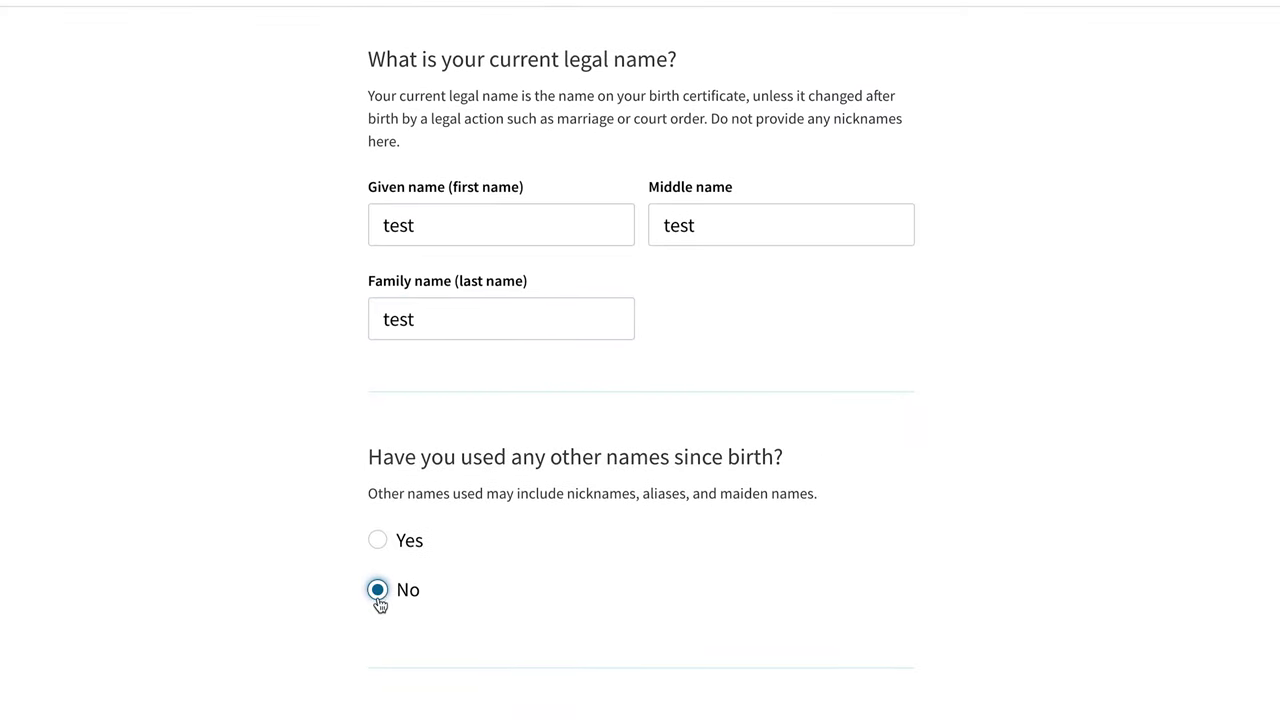
{"action": "scroll", "coordinate": [474, 608], "scroll_direction": "down", "scroll_amount": 3}
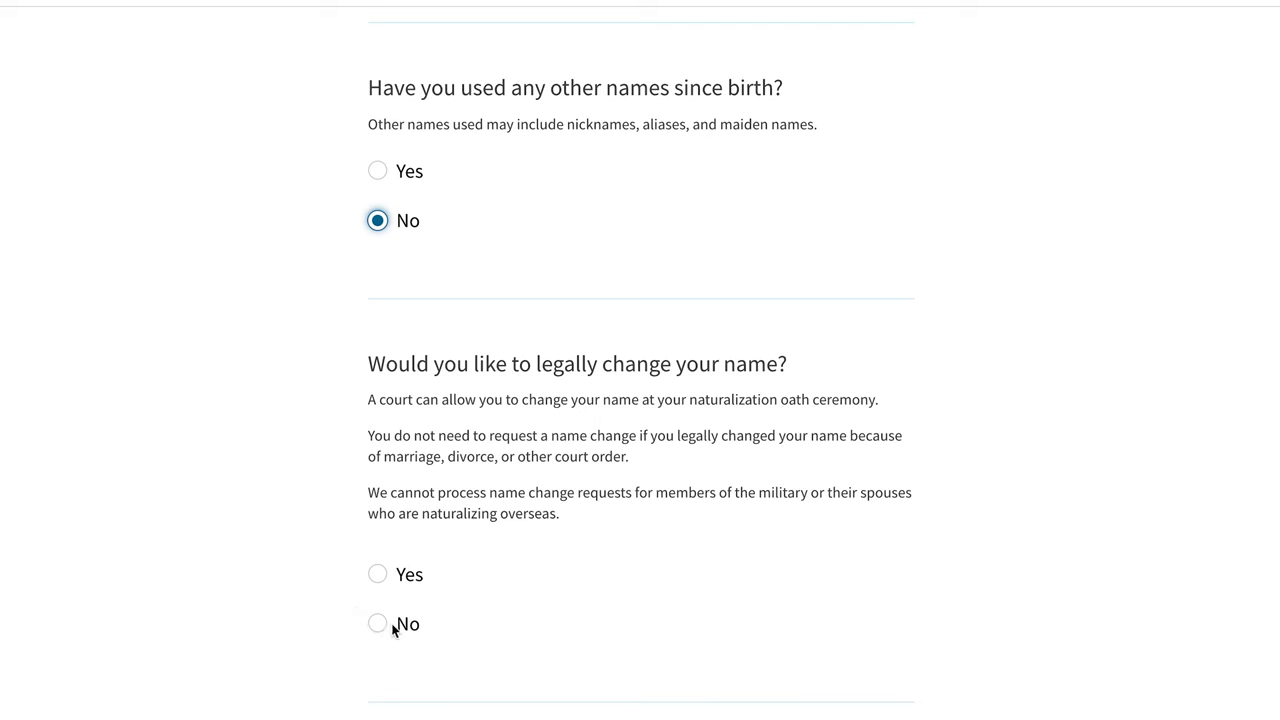
{"action": "left_click", "coordinate": [399, 626]}
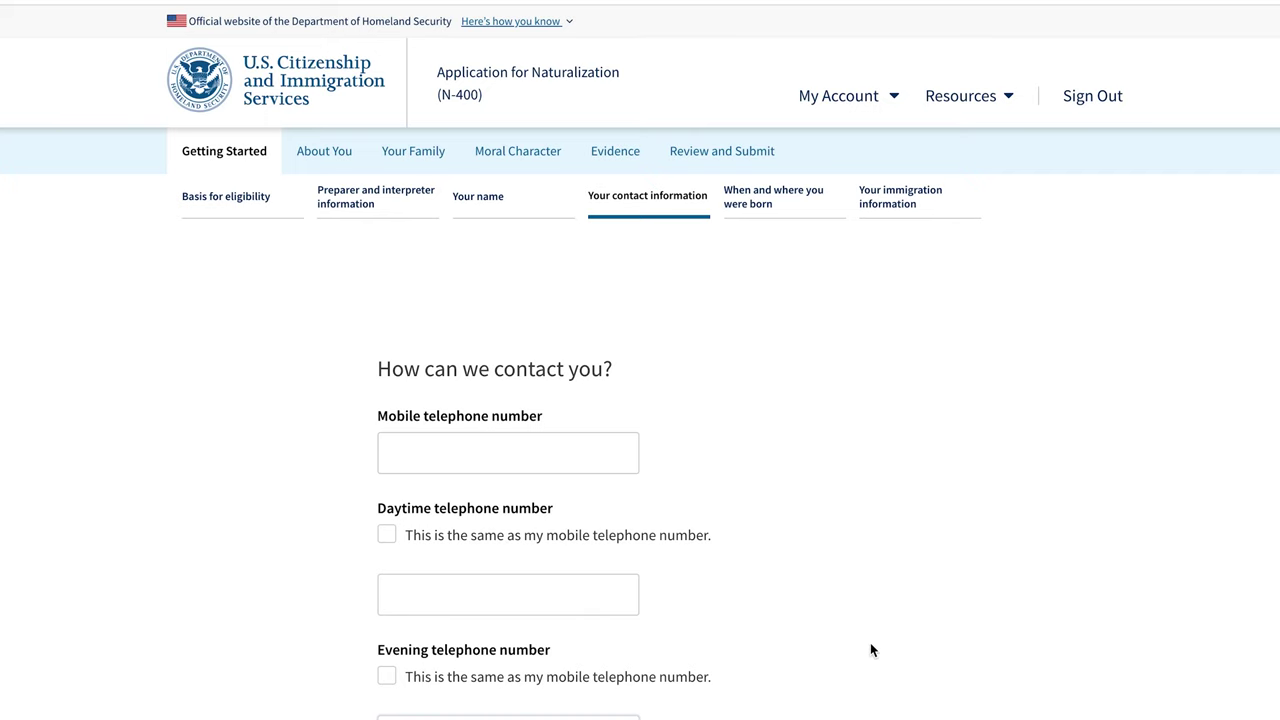
Step: Scroll past the contact and mailing address fields and continue to the citizenship and residence questions
{"action": "scroll", "coordinate": [870, 650], "scroll_direction": "down", "scroll_amount": 3}
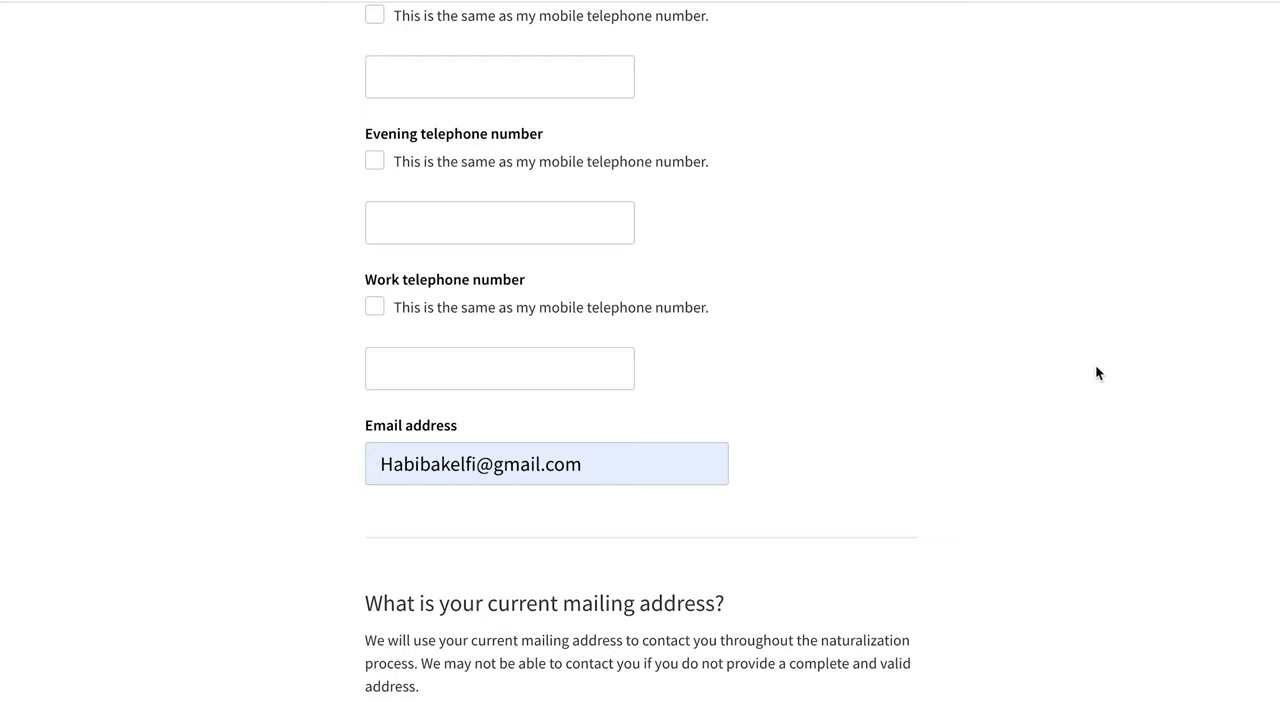
{"action": "scroll", "coordinate": [1094, 371], "scroll_direction": "down", "scroll_amount": 8}
{"action": "scroll", "coordinate": [1096, 373], "scroll_direction": "down", "scroll_amount": 2}
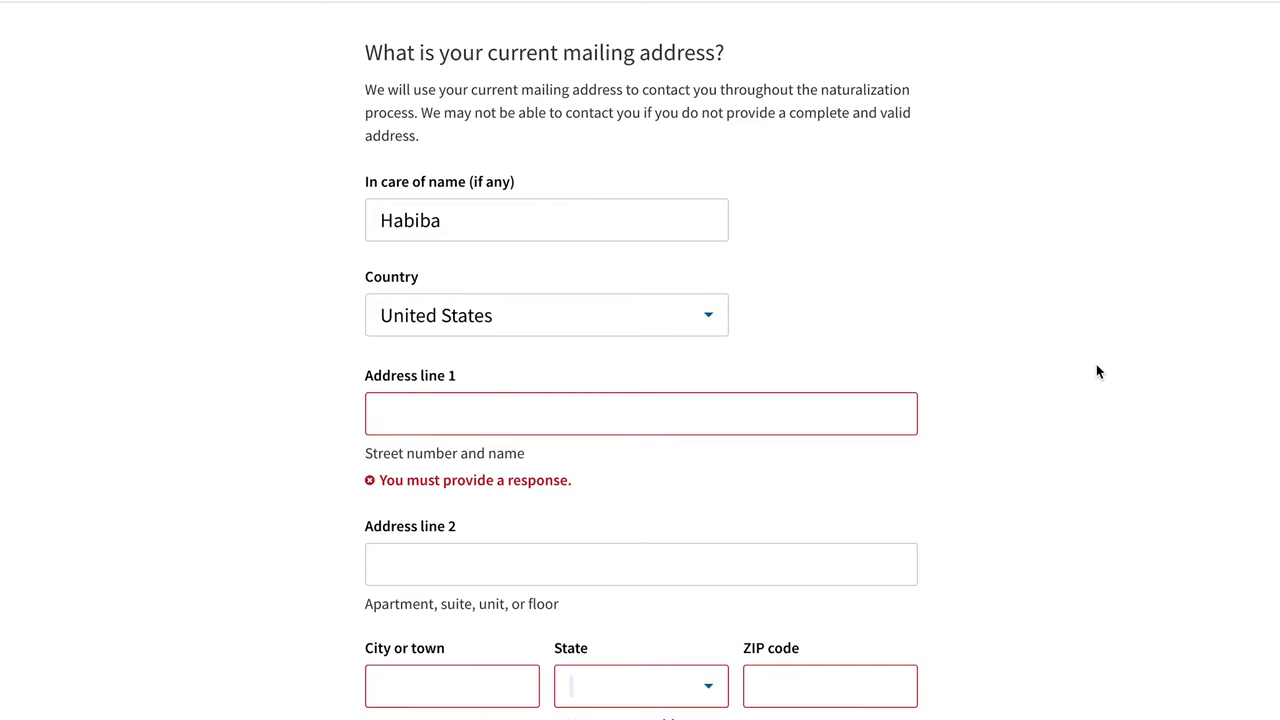
{"action": "scroll", "coordinate": [1097, 372], "scroll_direction": "down", "scroll_amount": 2}
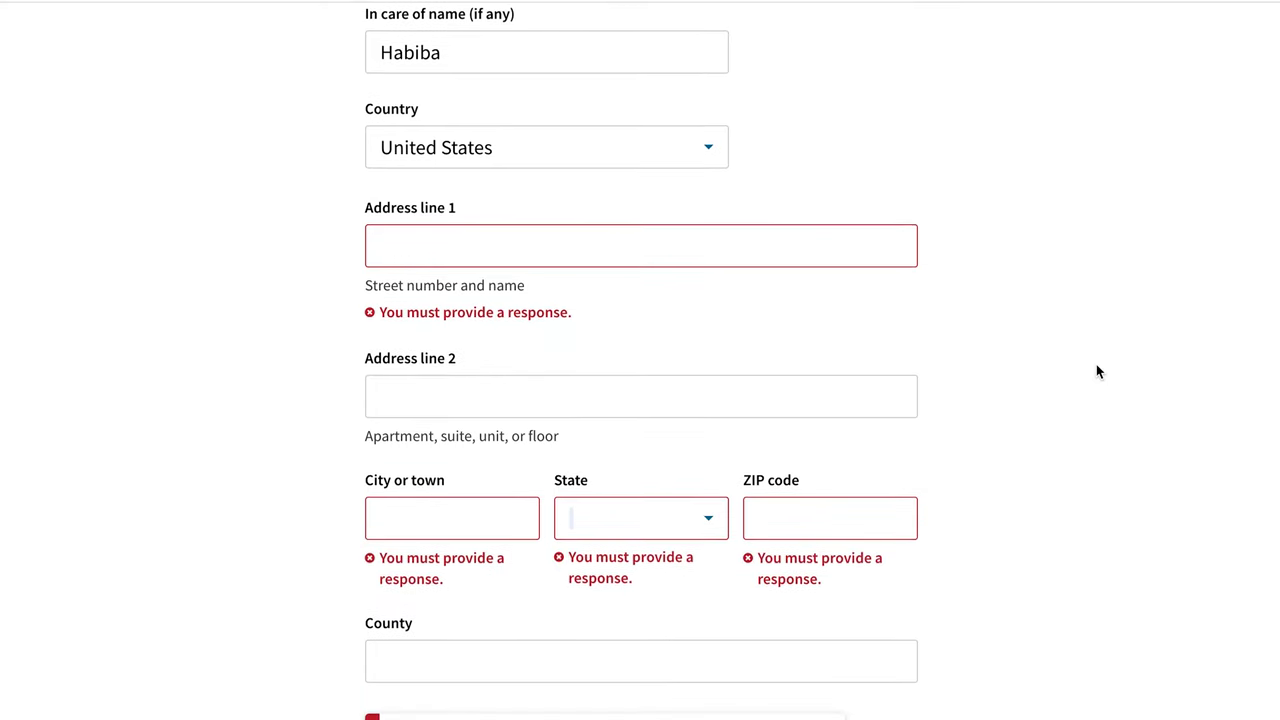
{"action": "scroll", "coordinate": [1097, 372], "scroll_direction": "down", "scroll_amount": 3}
{"action": "scroll", "coordinate": [1100, 371], "scroll_direction": "down", "scroll_amount": 3}
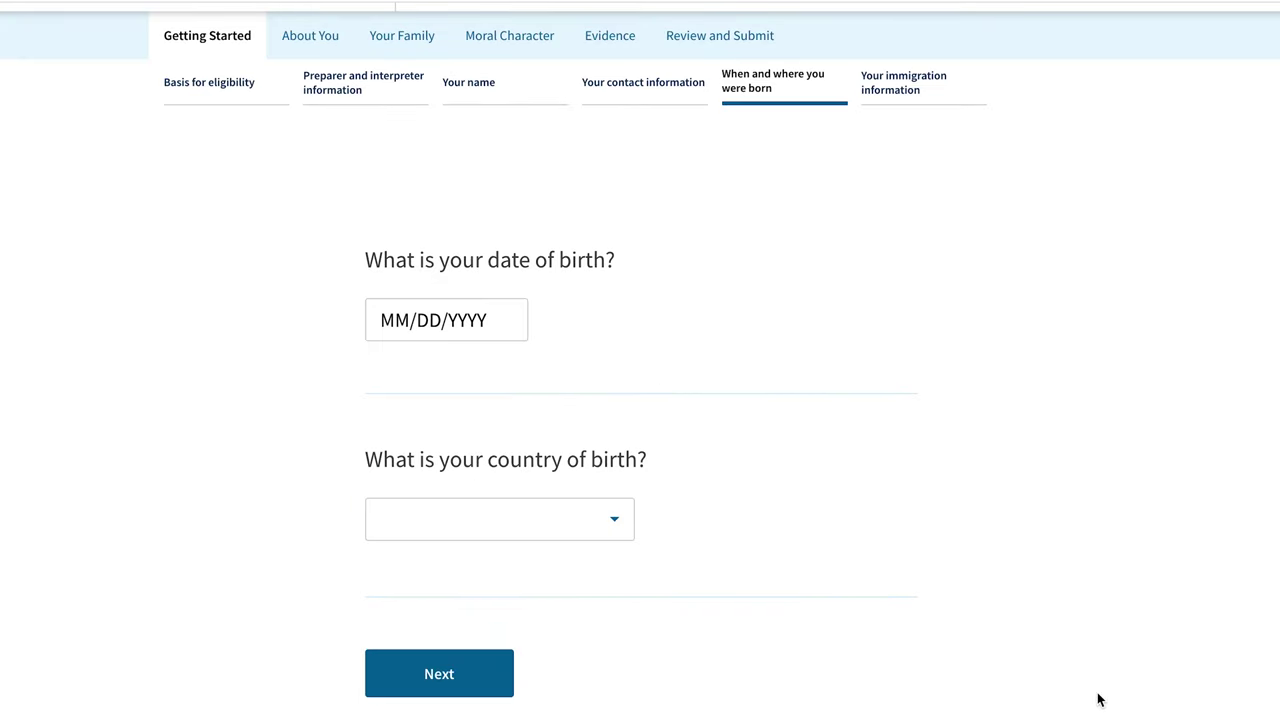
{"action": "left_click", "coordinate": [471, 672]}
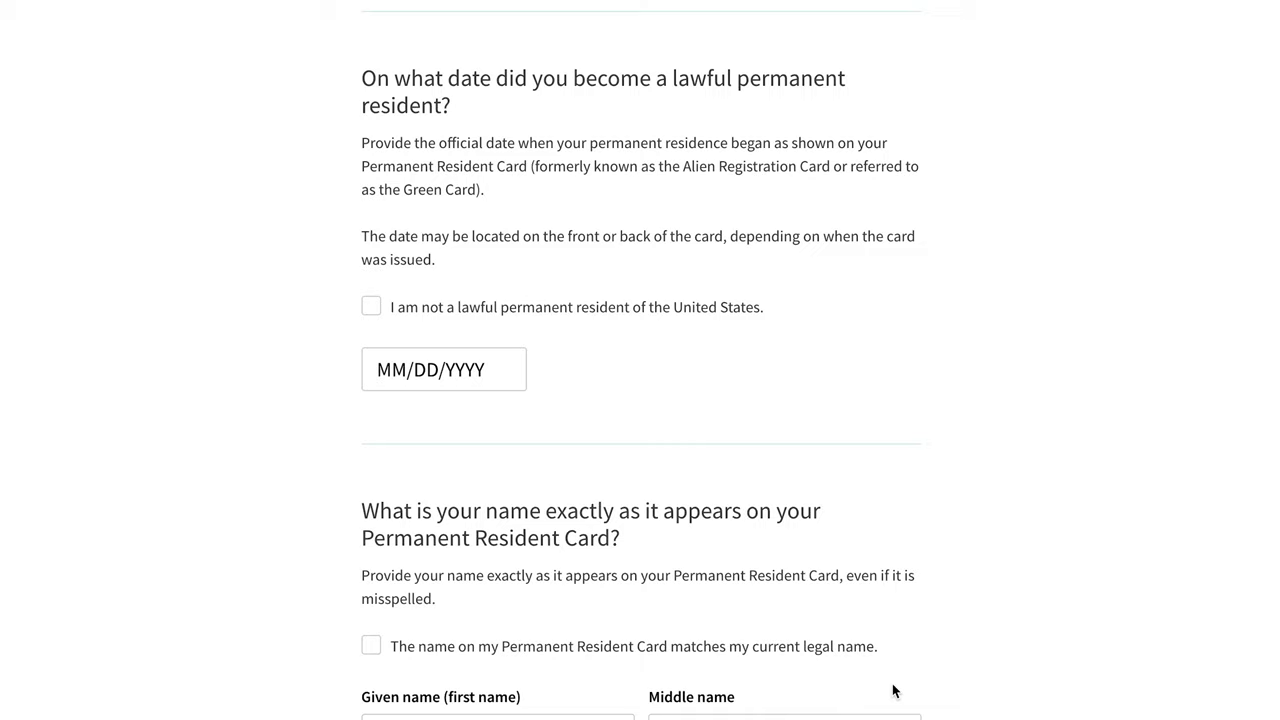
Step: Scroll down the immigration information page to the Permanent Resident Card name question
{"action": "scroll", "coordinate": [893, 688], "scroll_direction": "down", "scroll_amount": 2}
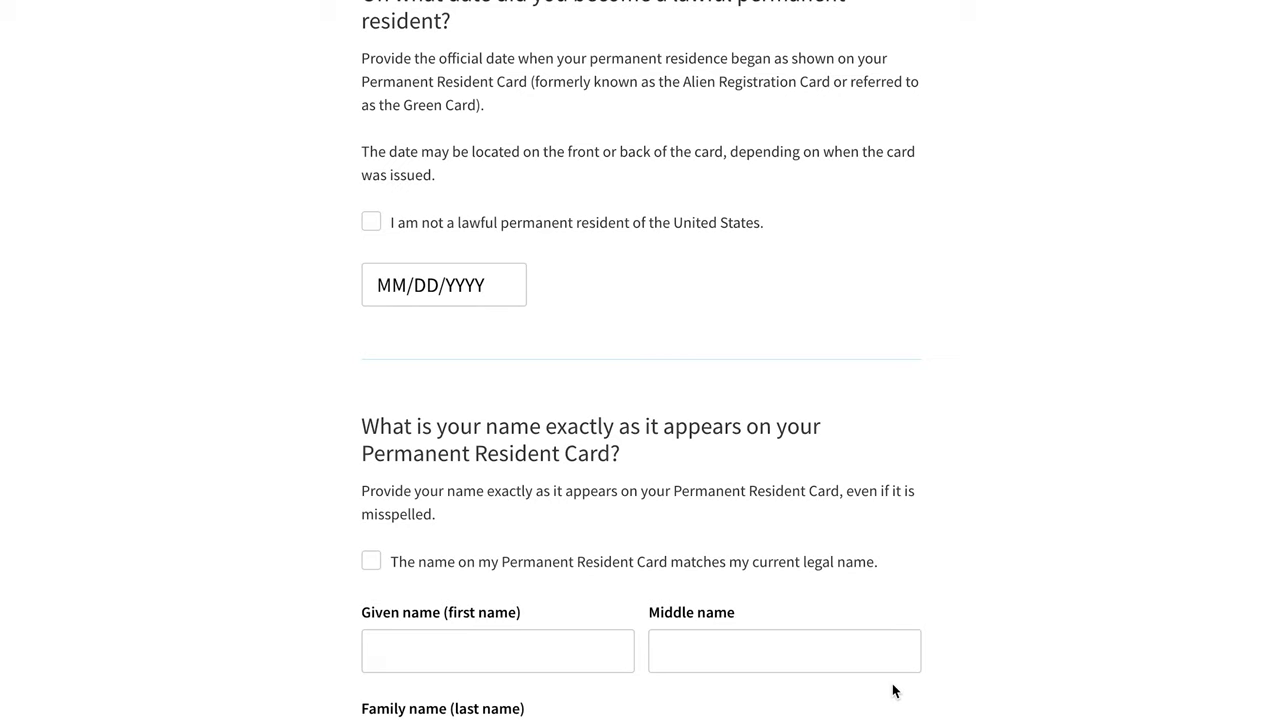